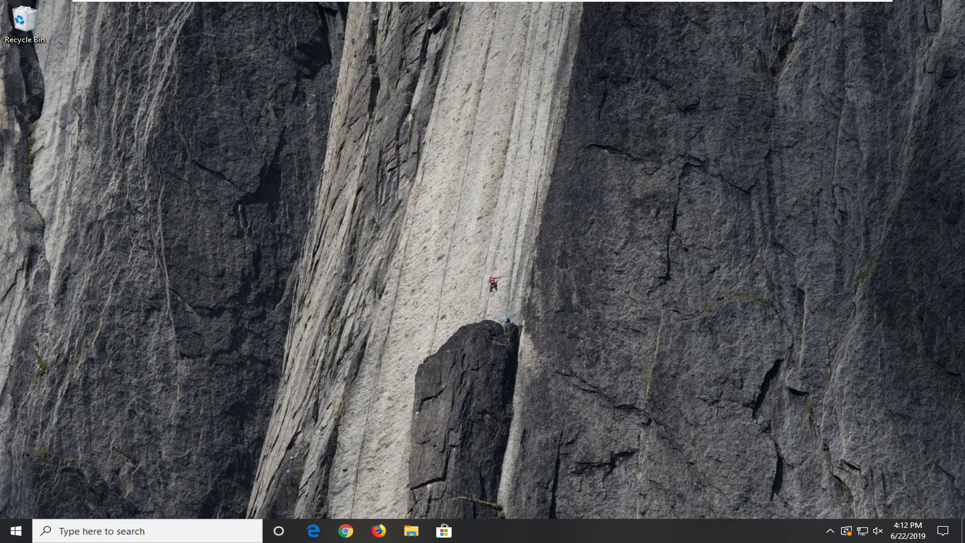
Search the Start menu for regedit and run Registry Editor as administrator.
click(7, 537)
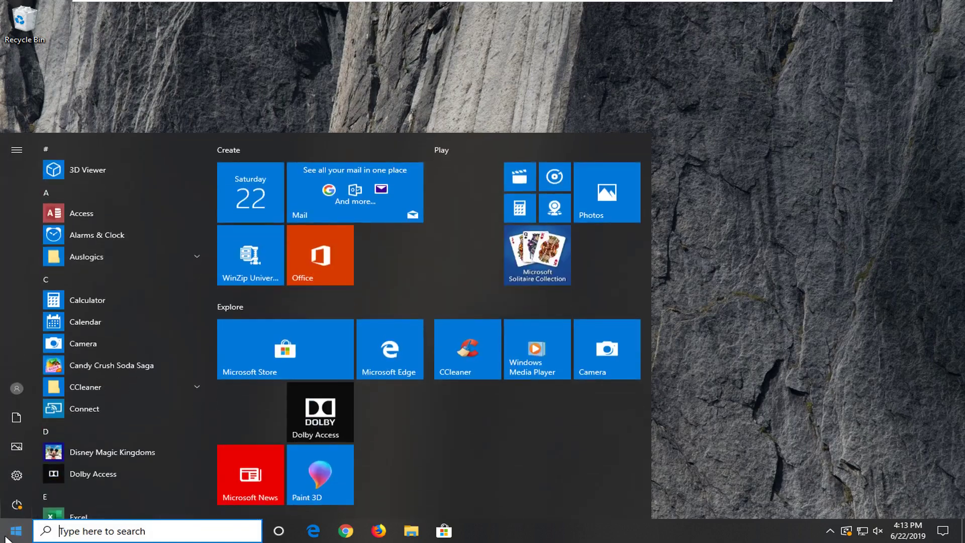
text(regedit)
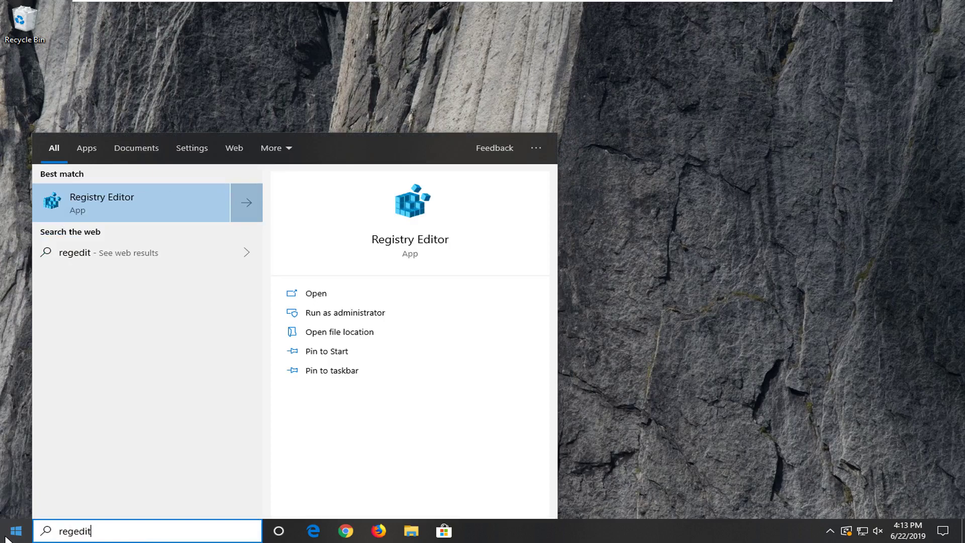
right_click(110, 209)
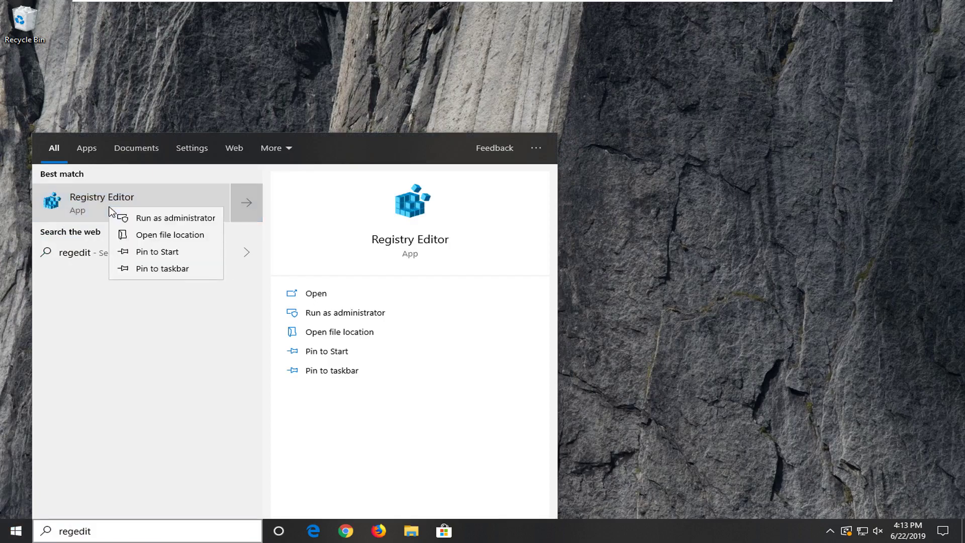
click(141, 221)
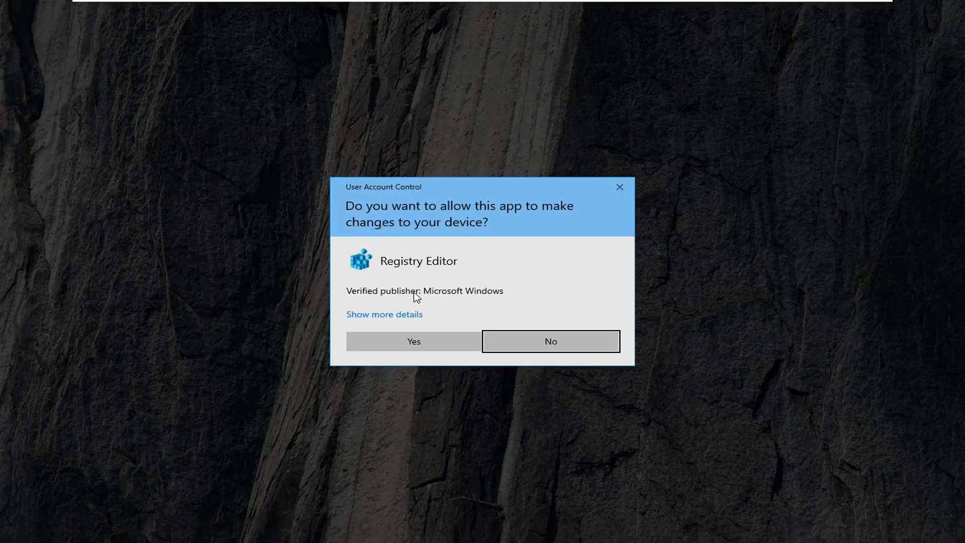
Approve the UAC prompt, collapse HKEY_CURRENT_USER and select Computer.
click(413, 334)
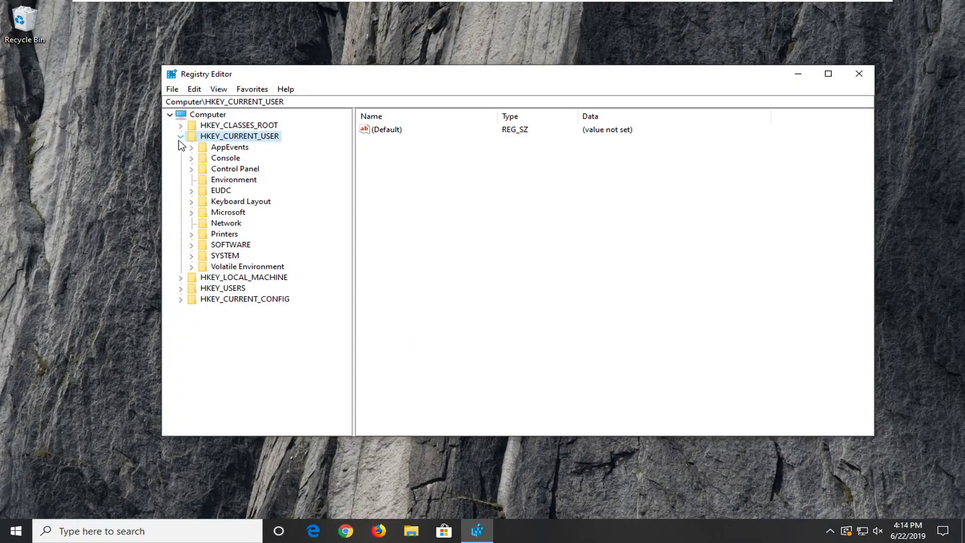
click(180, 137)
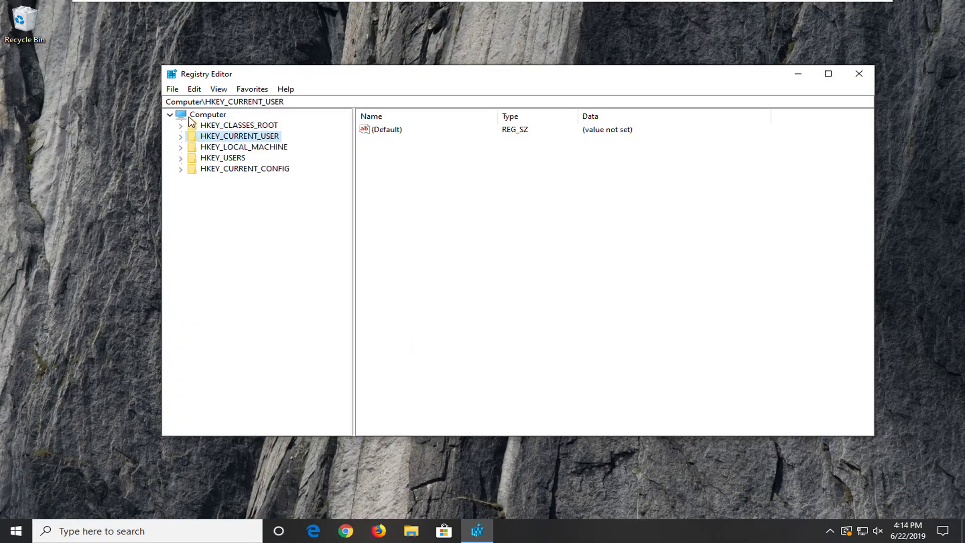
click(191, 118)
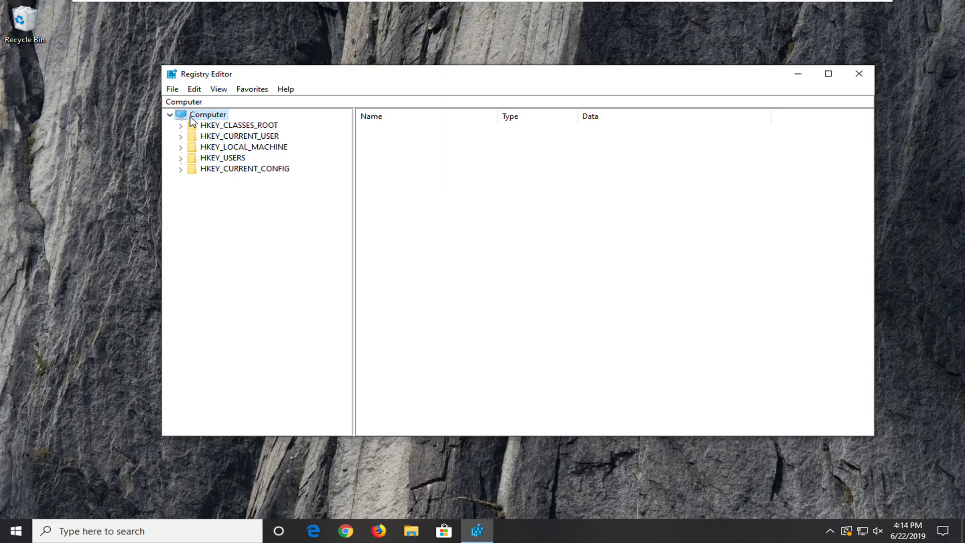
Open the File > Export registry dialog, then cancel it without saving.
click(173, 91)
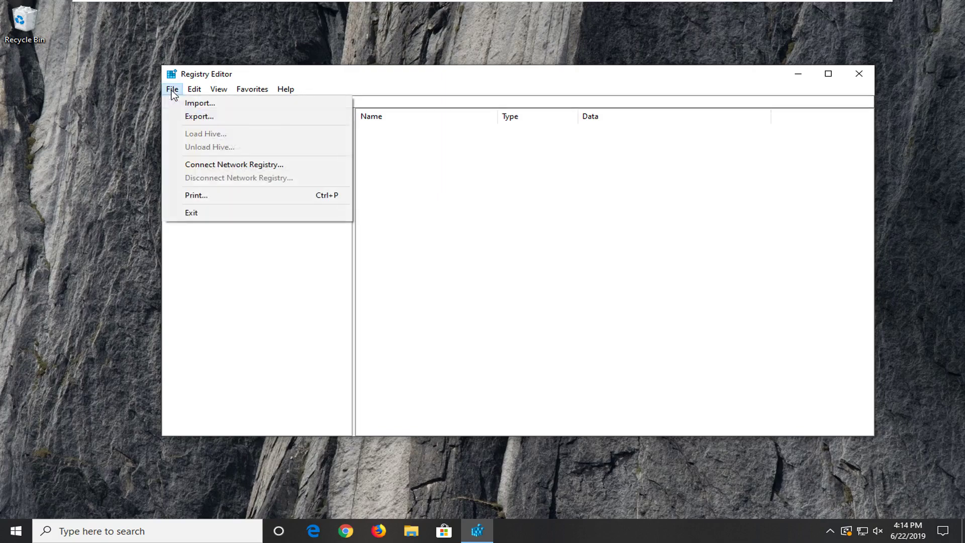
click(196, 116)
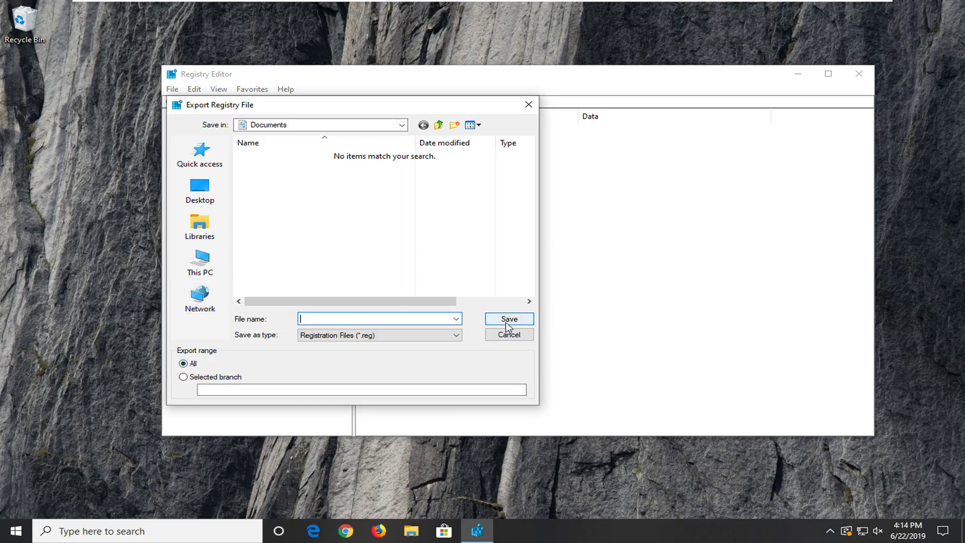
click(508, 334)
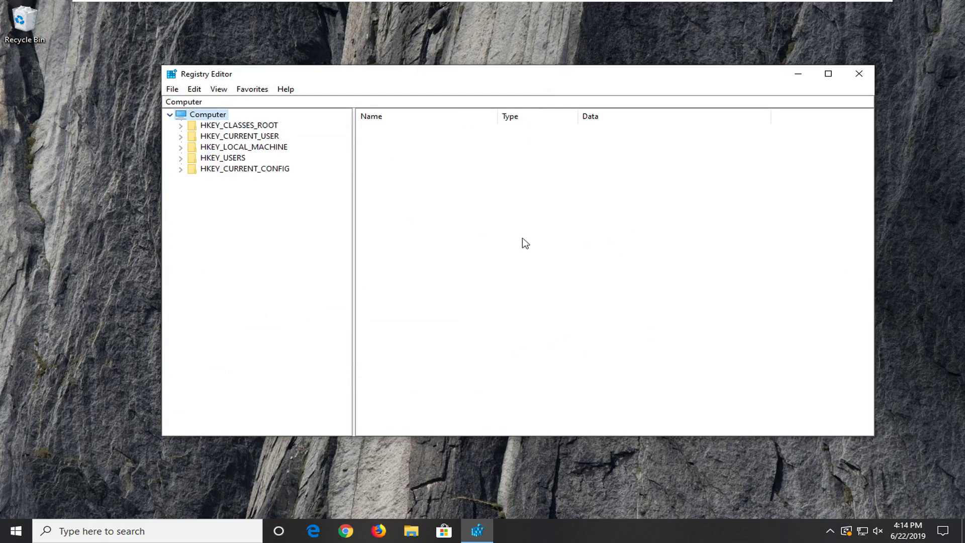
Expand HKEY_CURRENT_USER down through SOFTWARE, Microsoft and Windows.
click(241, 137)
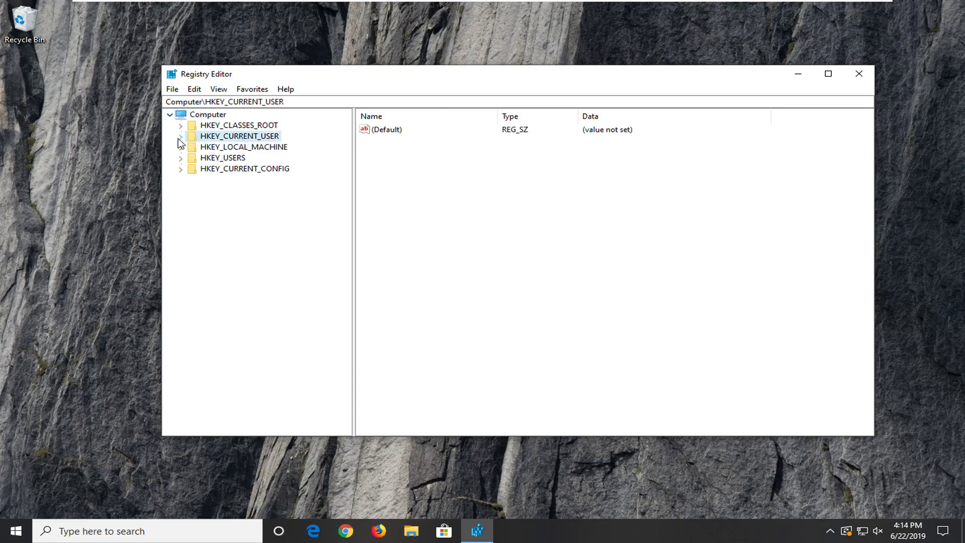
double_click(203, 139)
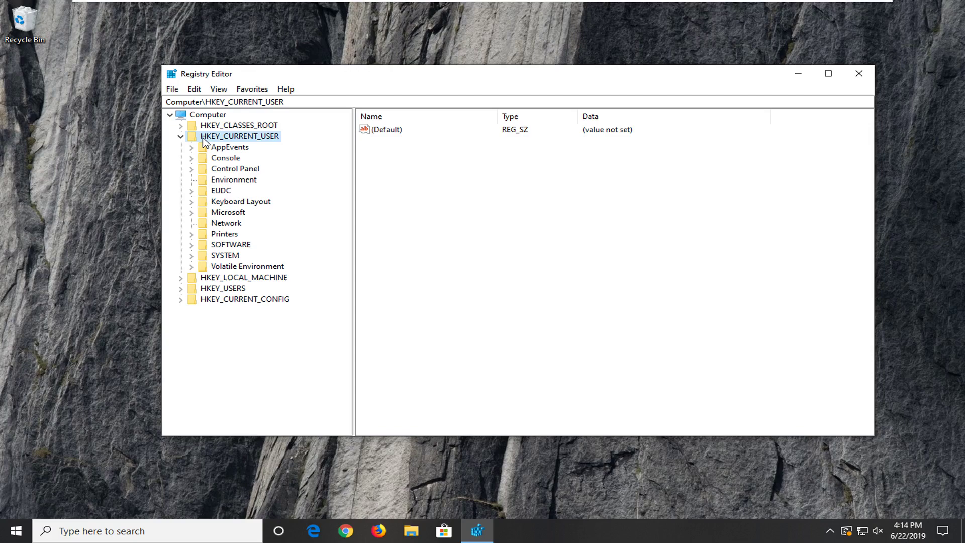
double_click(210, 246)
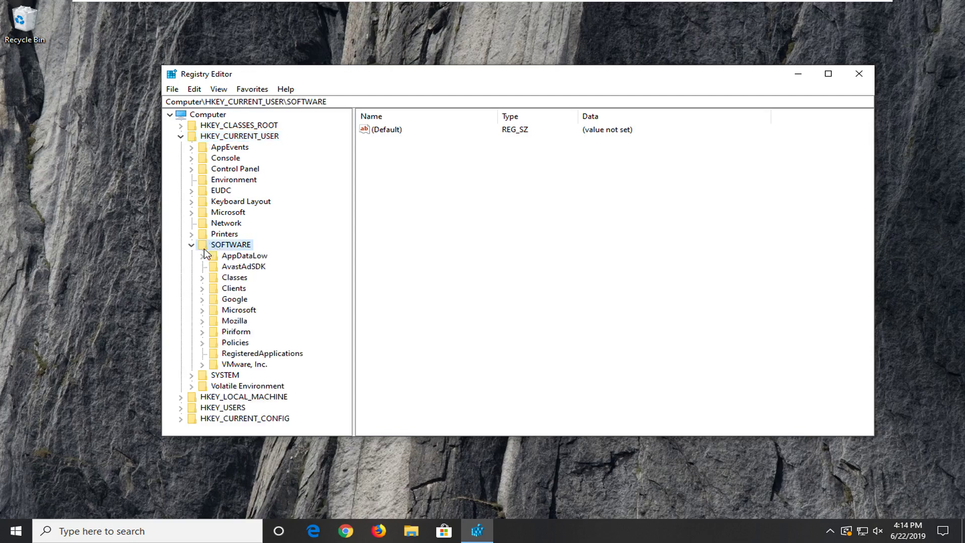
double_click(225, 312)
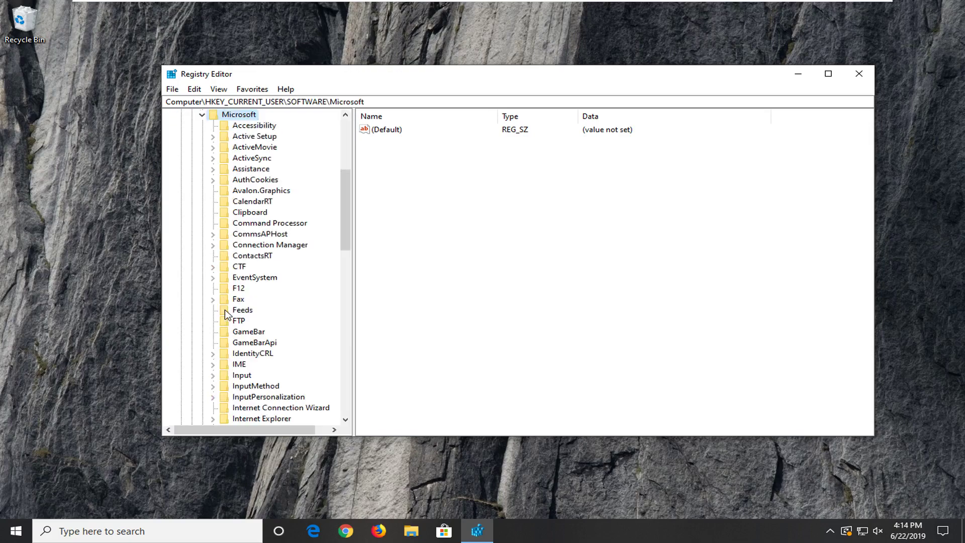
scroll(226, 313, down, 15)
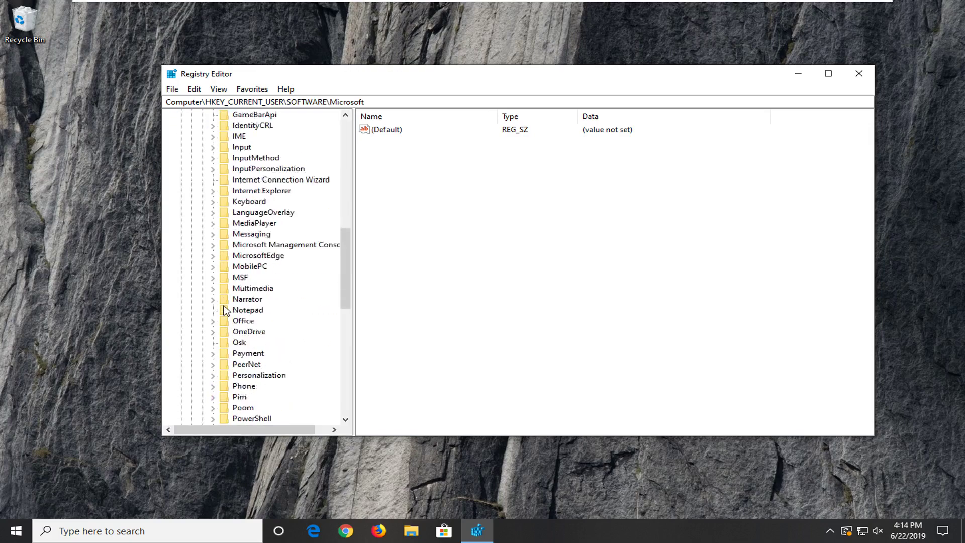
scroll(224, 311, down, 1)
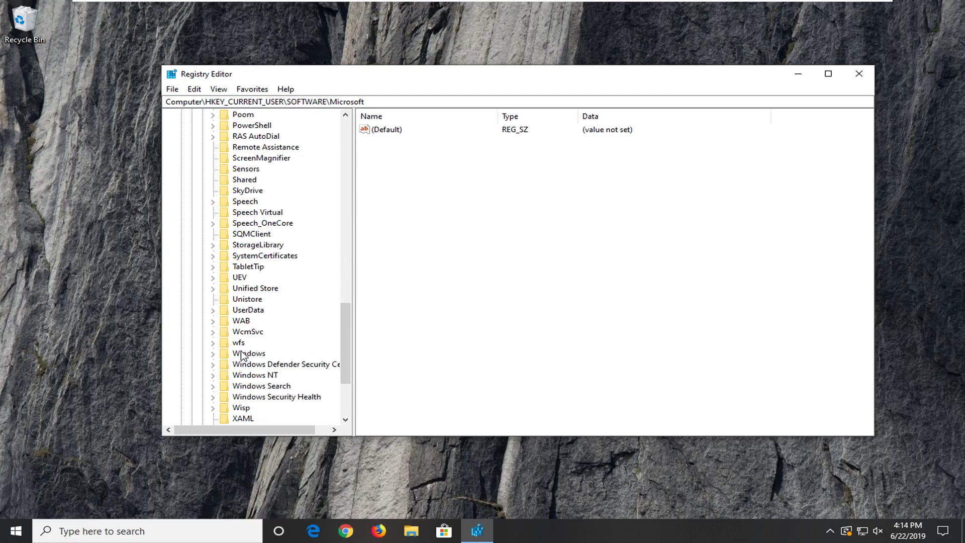
double_click(242, 354)
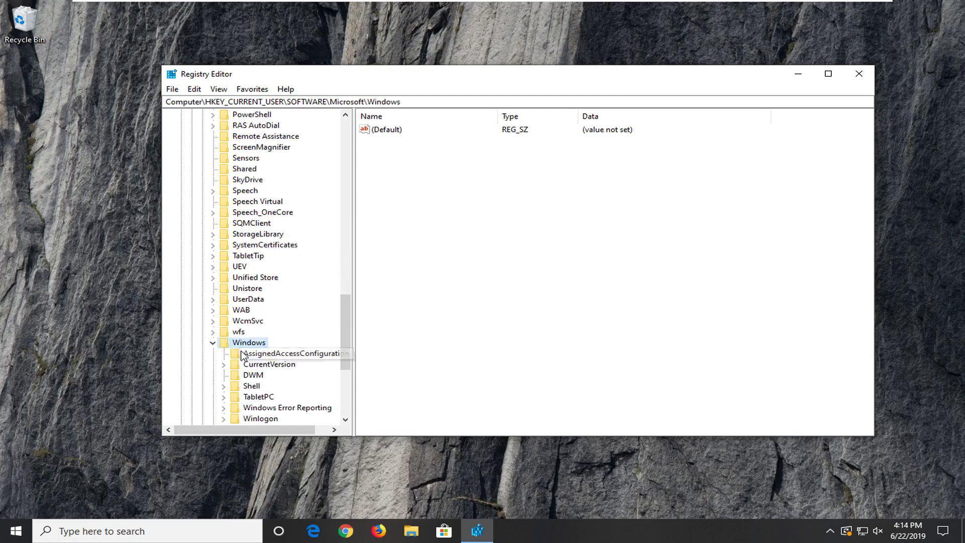
Expand CurrentVersion and Policies, then select the Explorer subkey to list its DWORD values.
click(265, 366)
scroll(232, 342, down, 1)
click(224, 331)
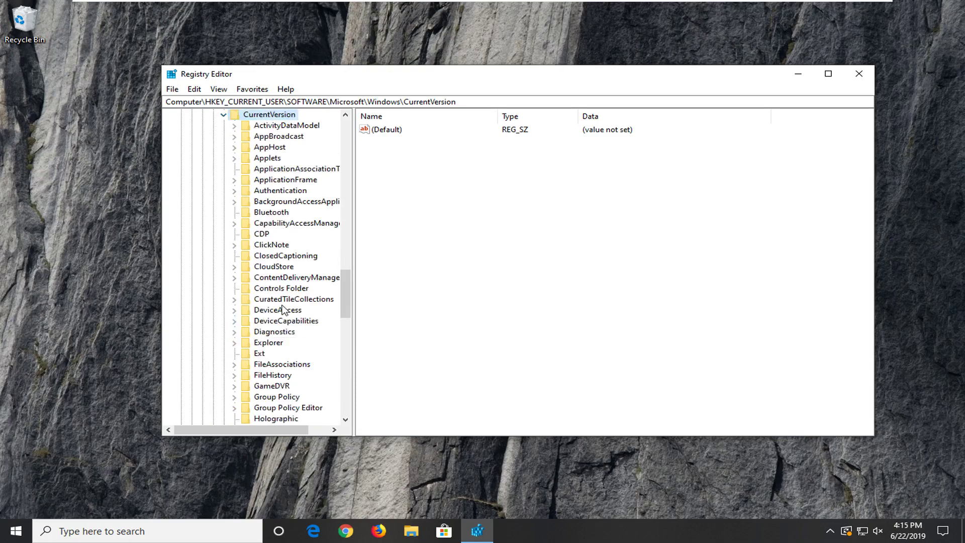
scroll(283, 309, down, 7)
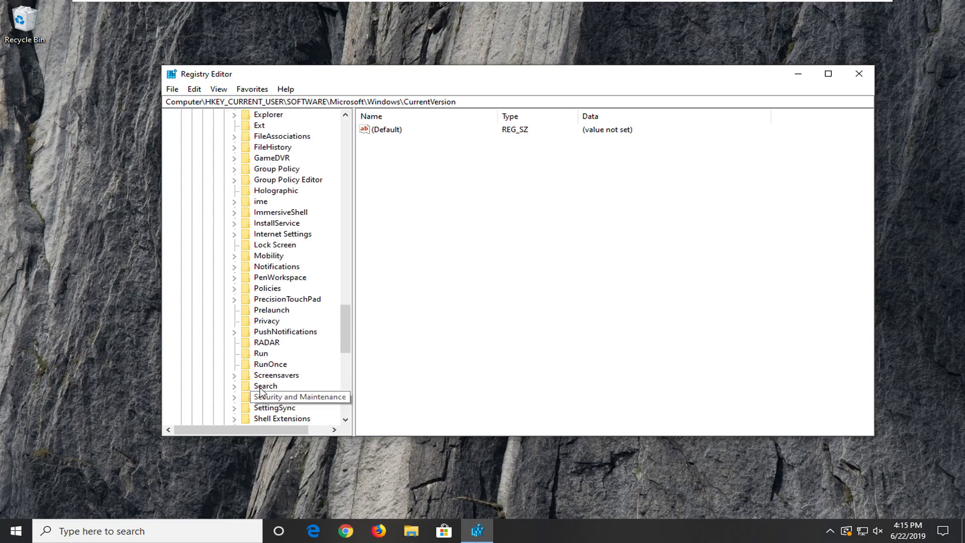
click(262, 288)
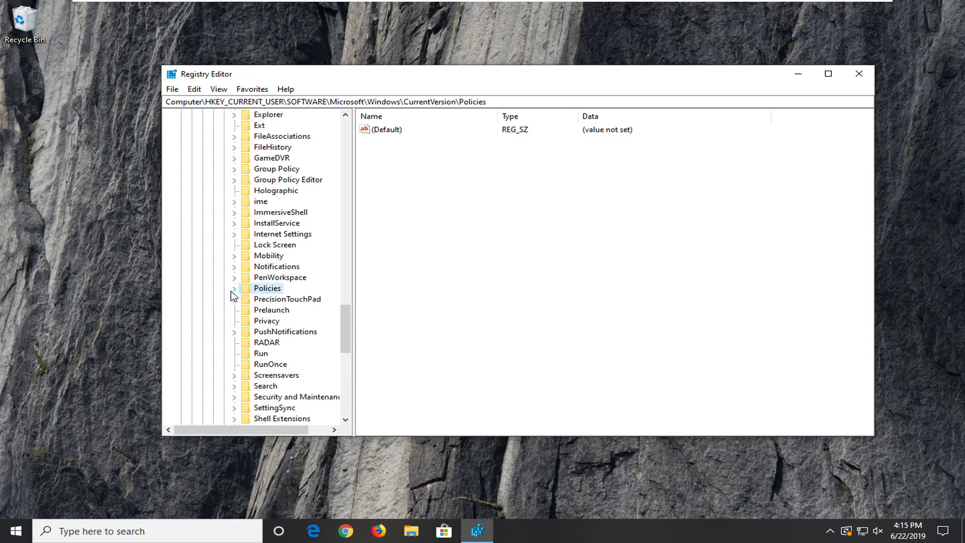
click(234, 289)
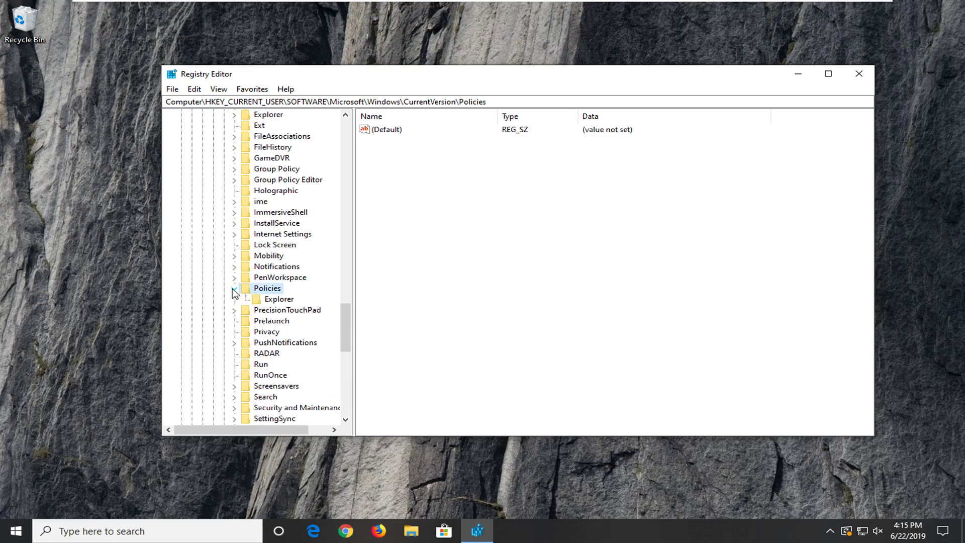
click(276, 301)
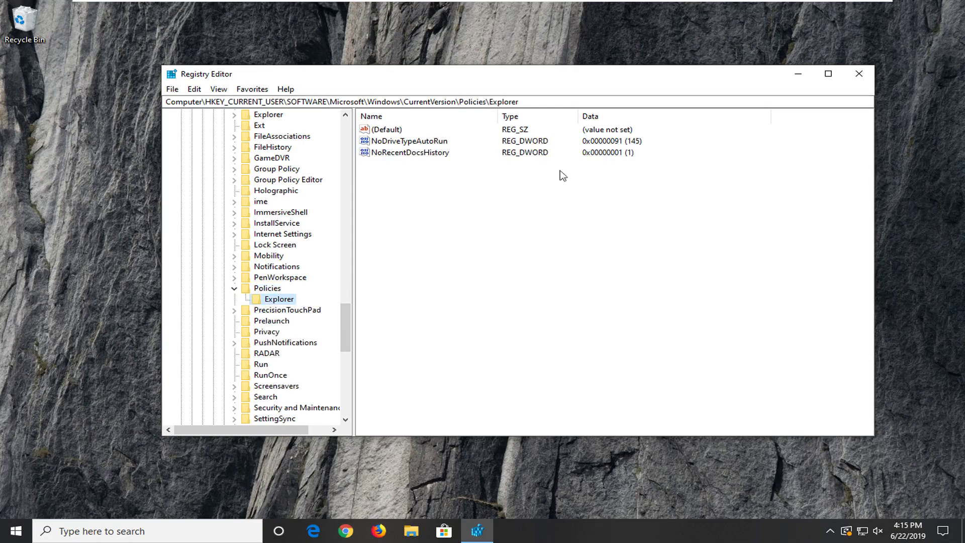
Create a new DWORD (32-bit) value named NoWinKeys in the Explorer key.
right_click(397, 186)
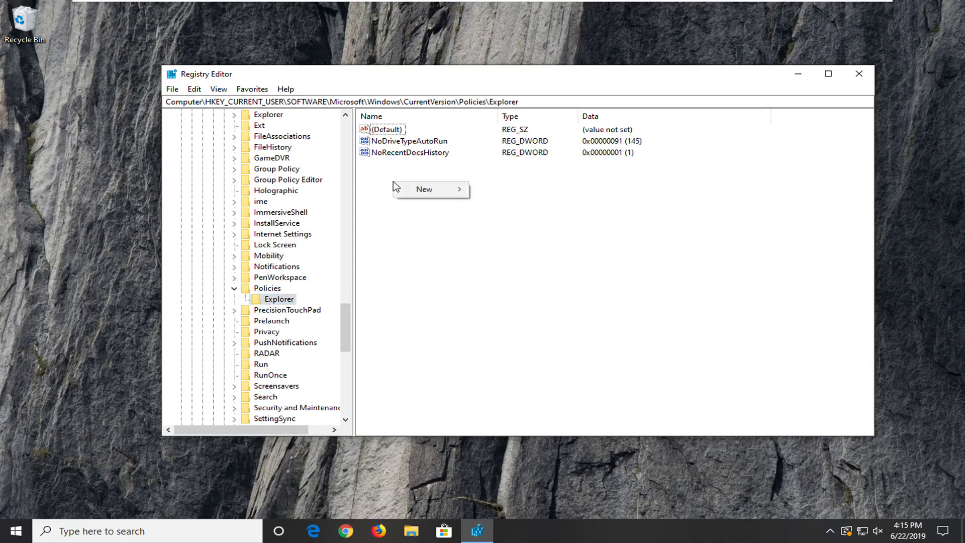
mouse_move(412, 196)
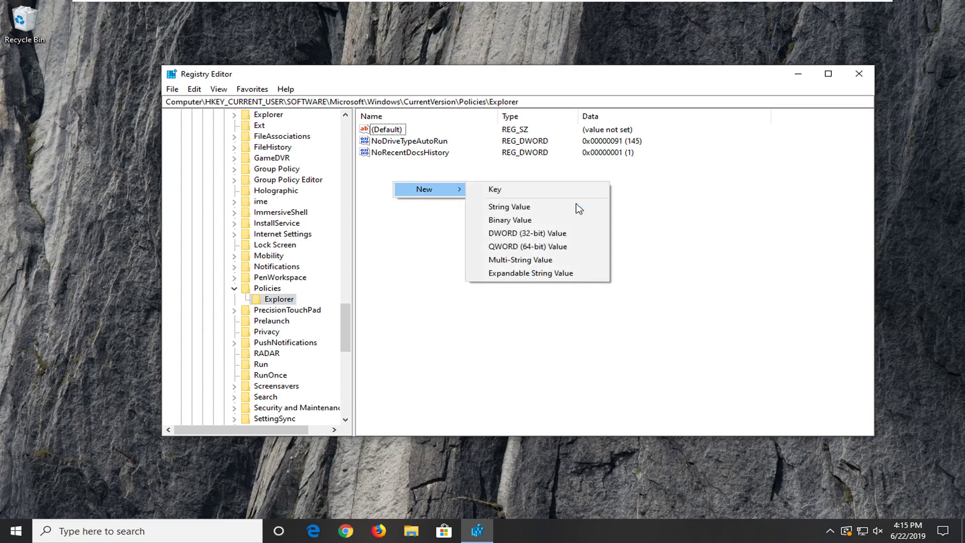
click(530, 234)
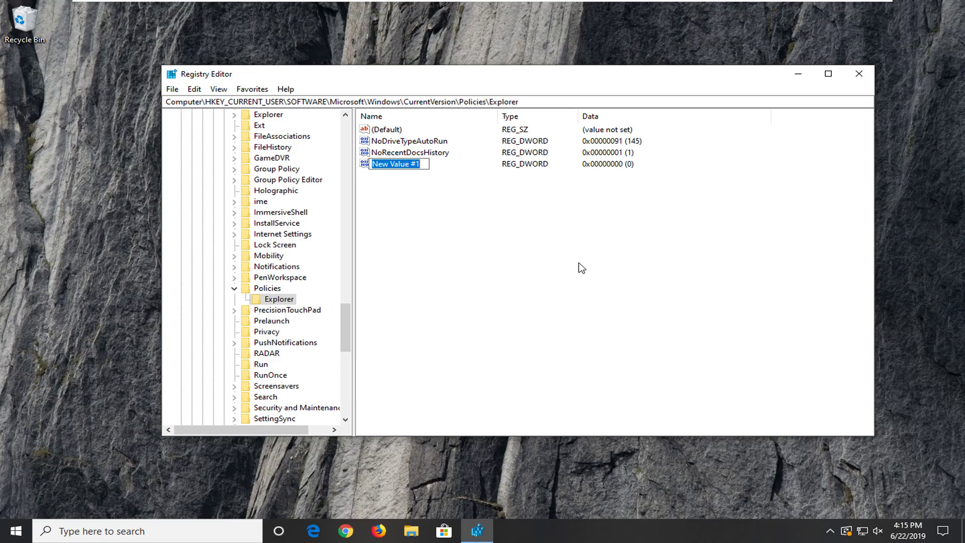
text(No)
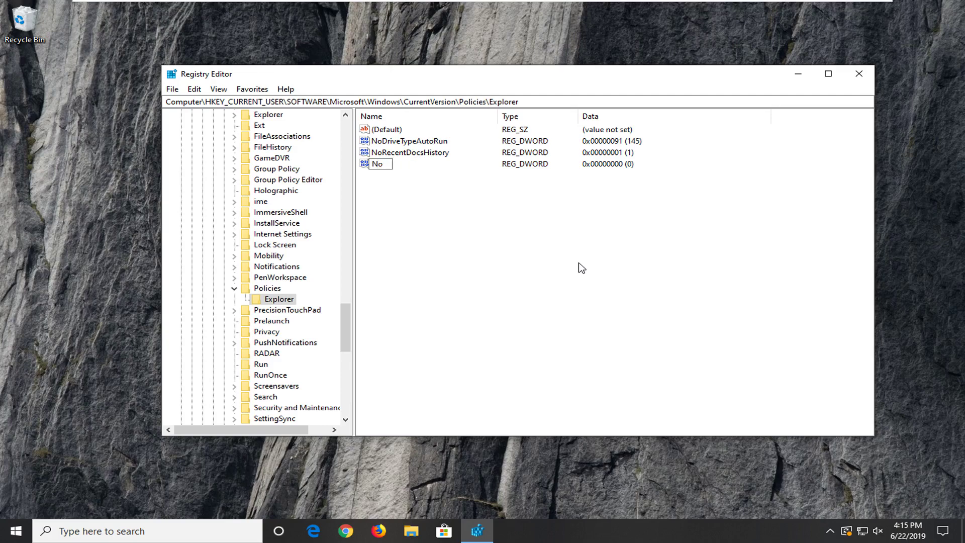
text(WinKeys)
key(Return)
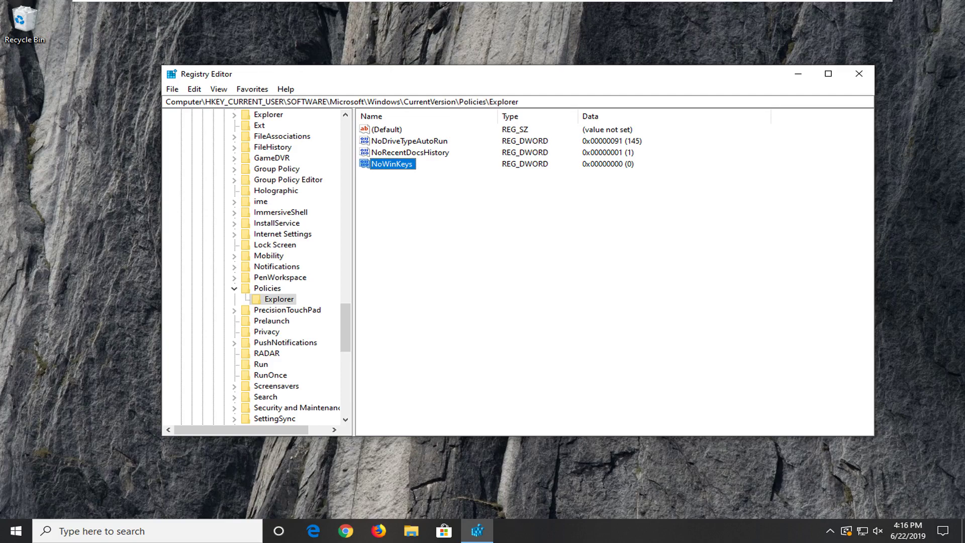
double_click(397, 165)
drag(321, 129, 369, 137)
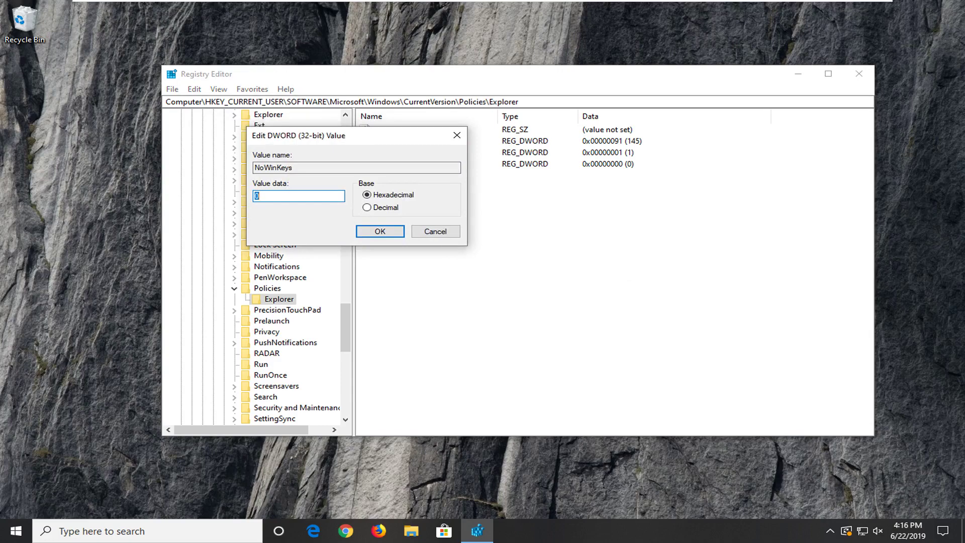
click(278, 196)
drag(322, 140, 434, 209)
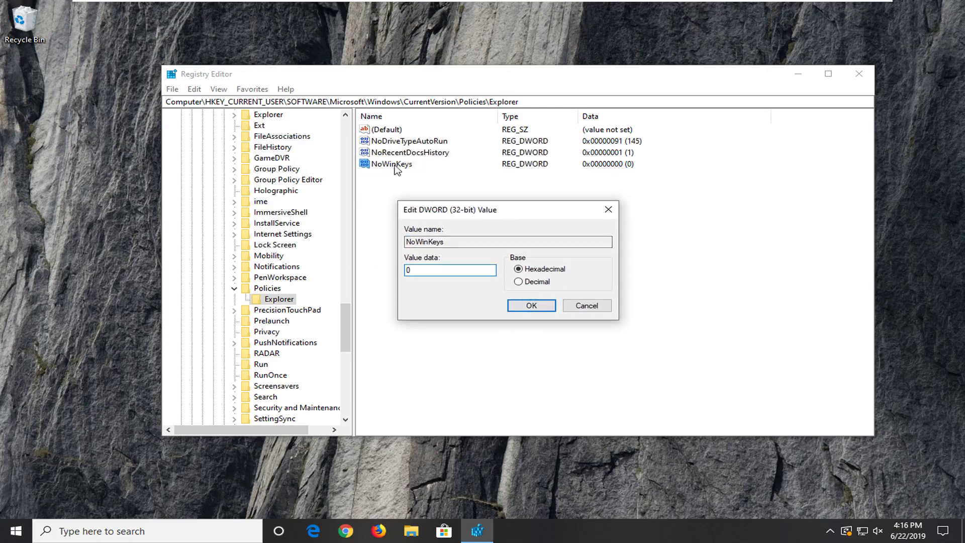
drag(438, 202, 425, 149)
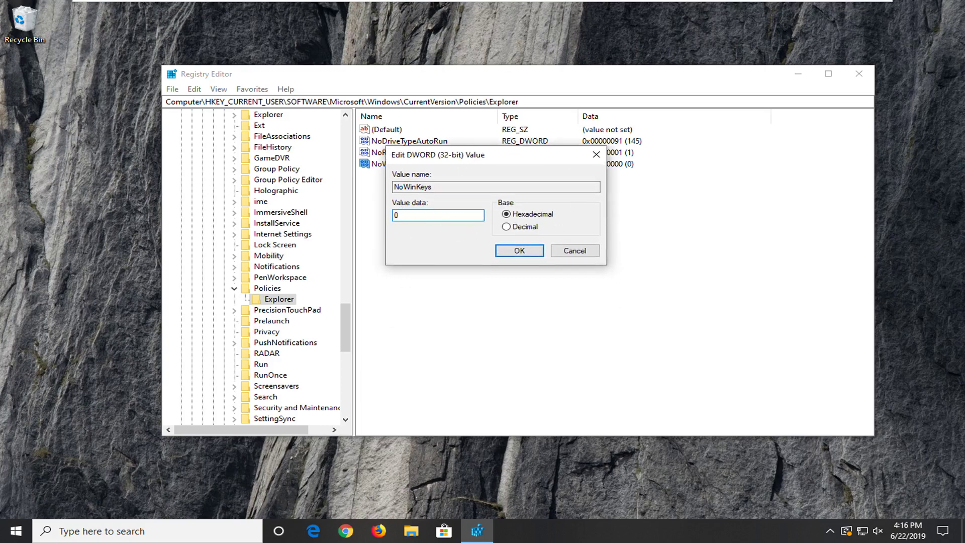
click(513, 252)
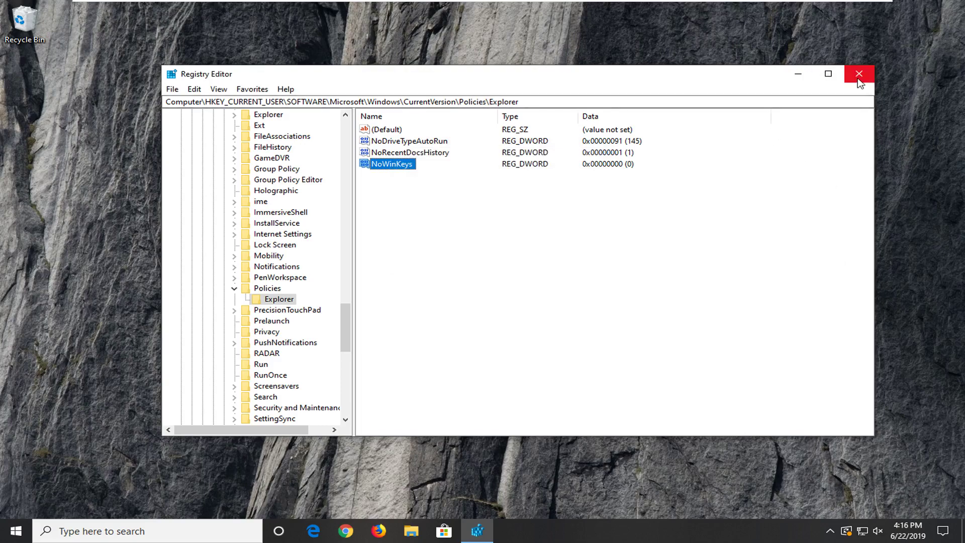
Collapse Policies through HKEY_CURRENT_USER back to the root hives and close Registry Editor.
click(234, 288)
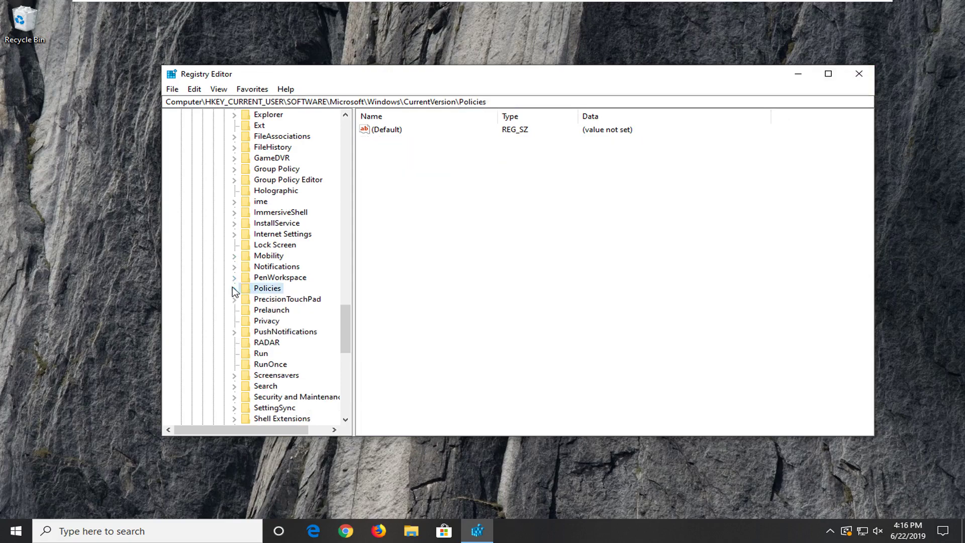
scroll(216, 241, up, 14)
click(224, 342)
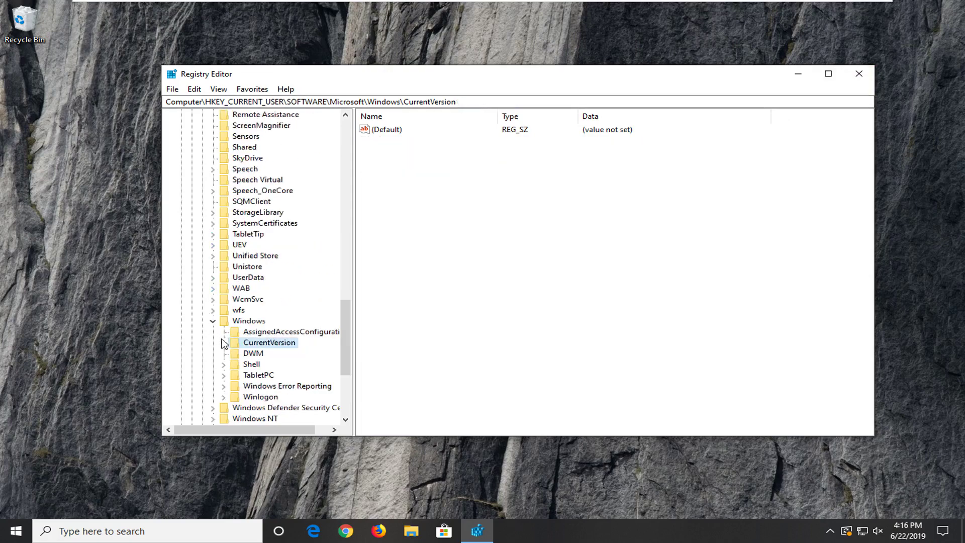
click(213, 321)
scroll(222, 286, up, 14)
scroll(221, 287, up, 10)
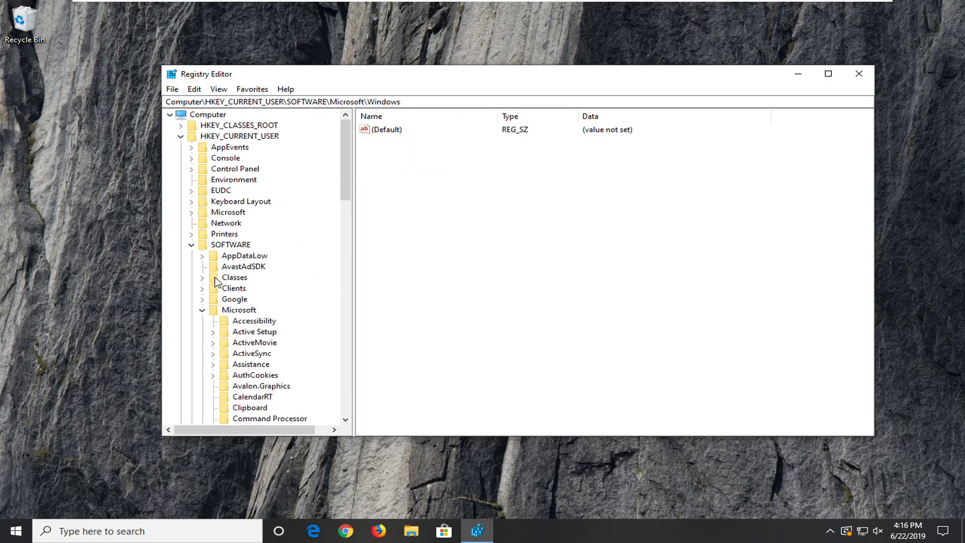
click(202, 310)
click(191, 245)
click(181, 136)
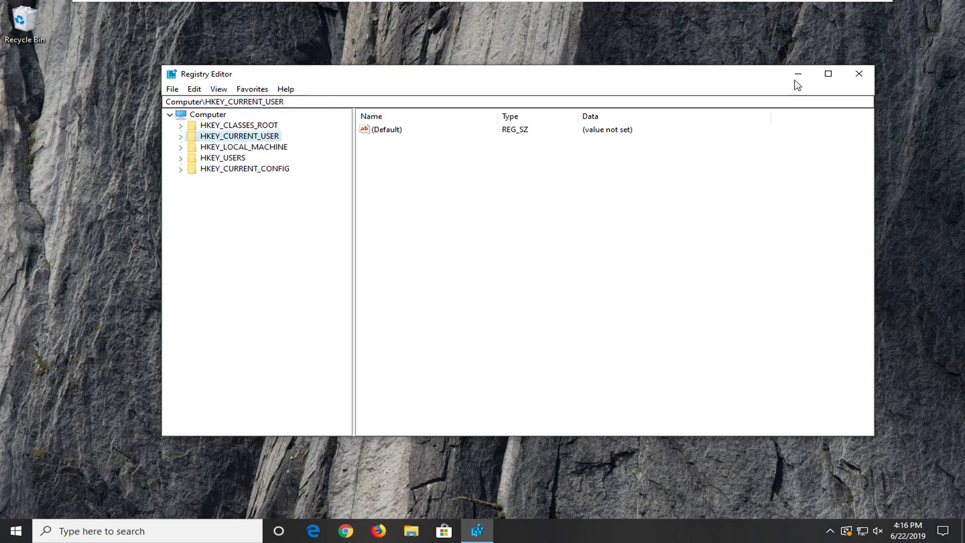
click(860, 76)
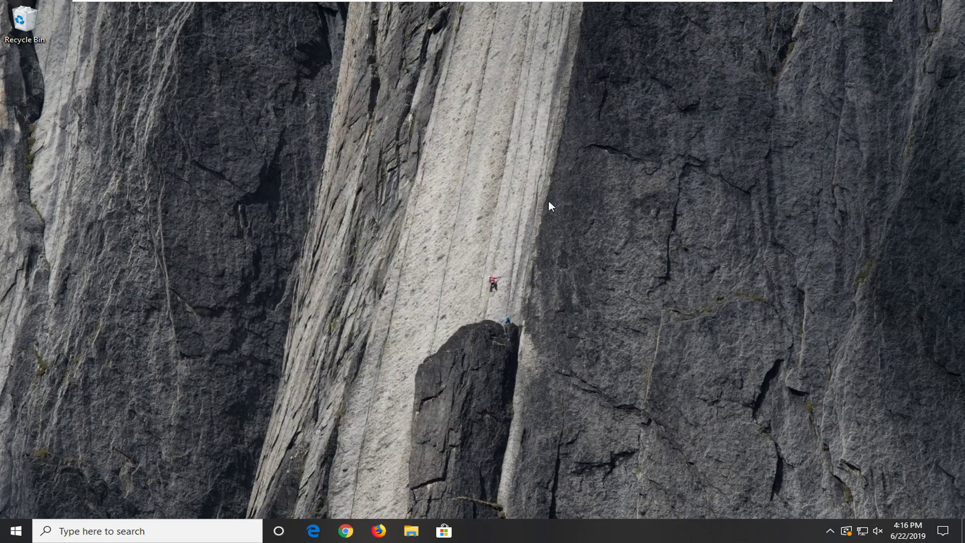